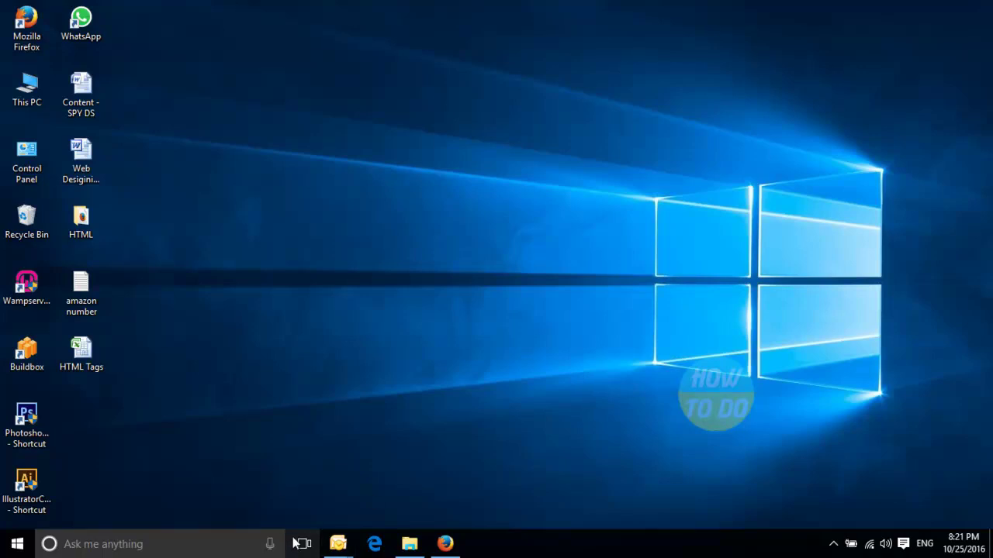
- Give Cortana voice commands, then close the Alarms & Clock window
click(270, 544)
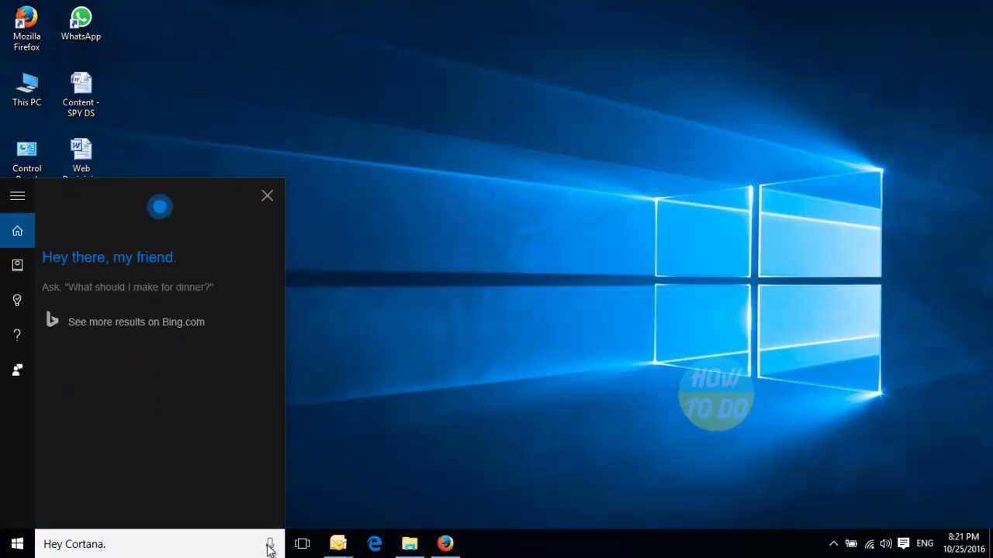
click(270, 546)
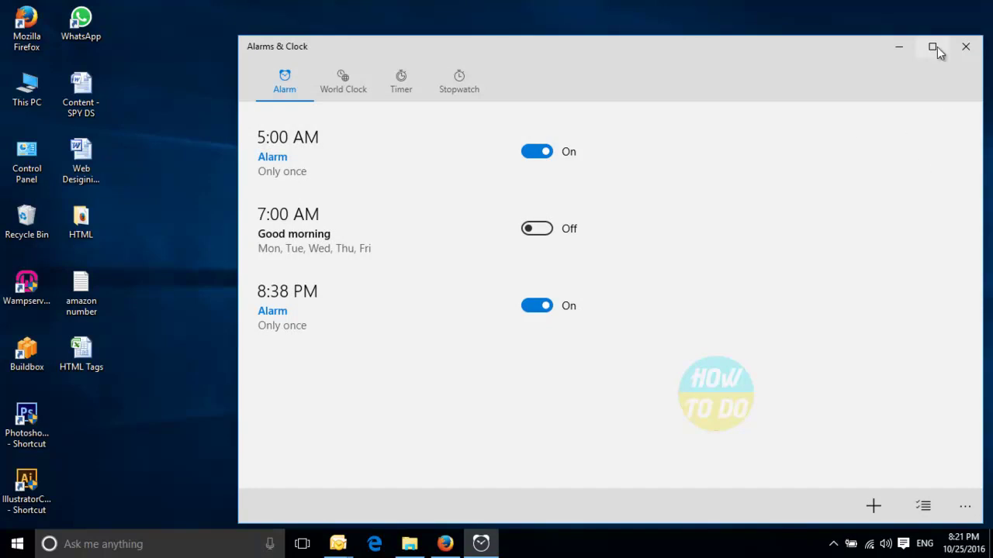
click(964, 53)
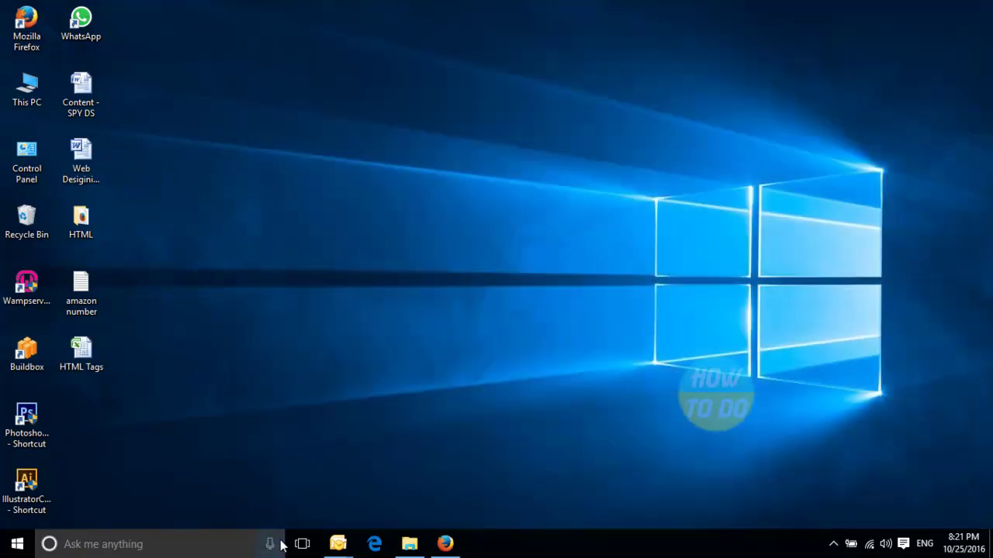
- Have Cortana open the Gmail inbox, then close the tab and minimize Firefox
click(271, 543)
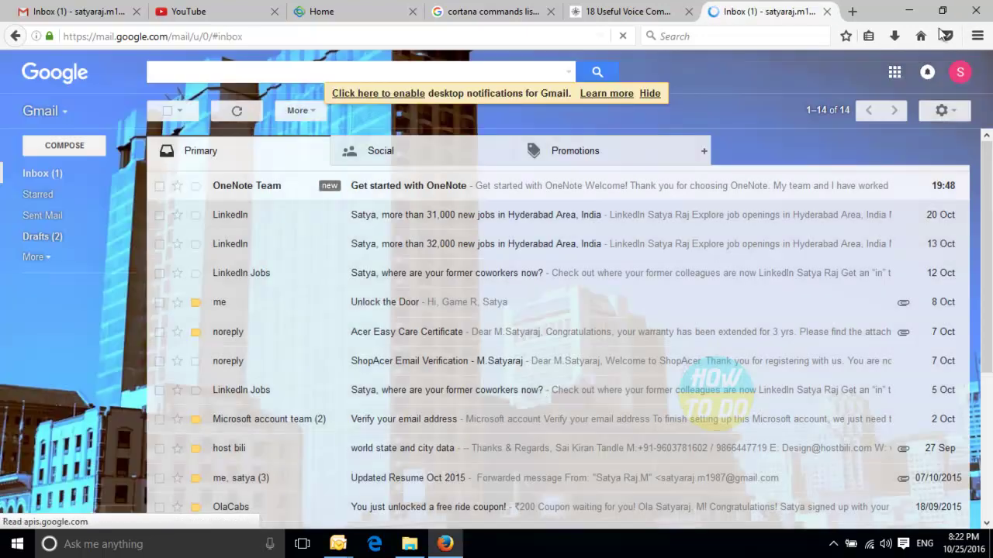
click(827, 12)
click(909, 10)
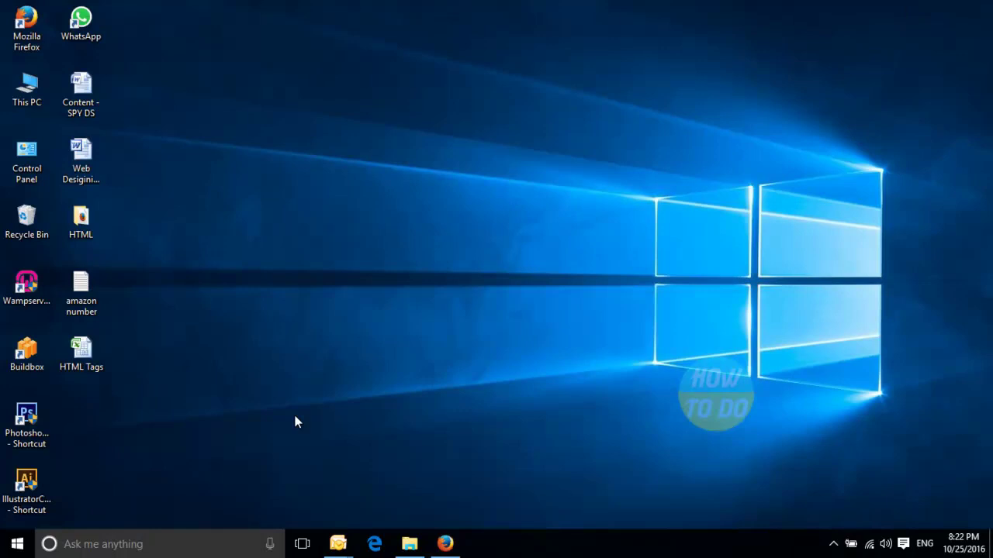
- Have Cortana open Outlook to the inbox showing the Content : SPYDS message, then minimize it
click(269, 544)
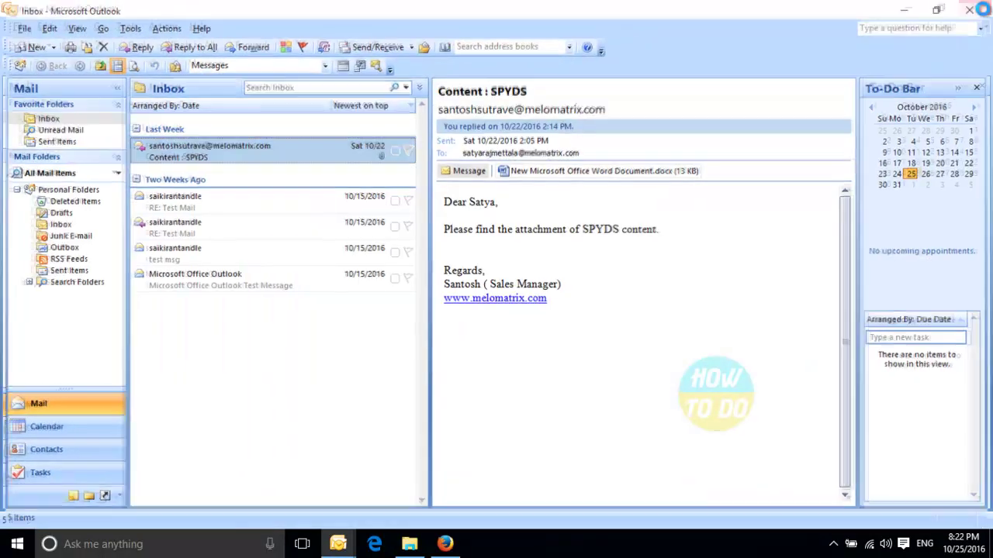
click(905, 9)
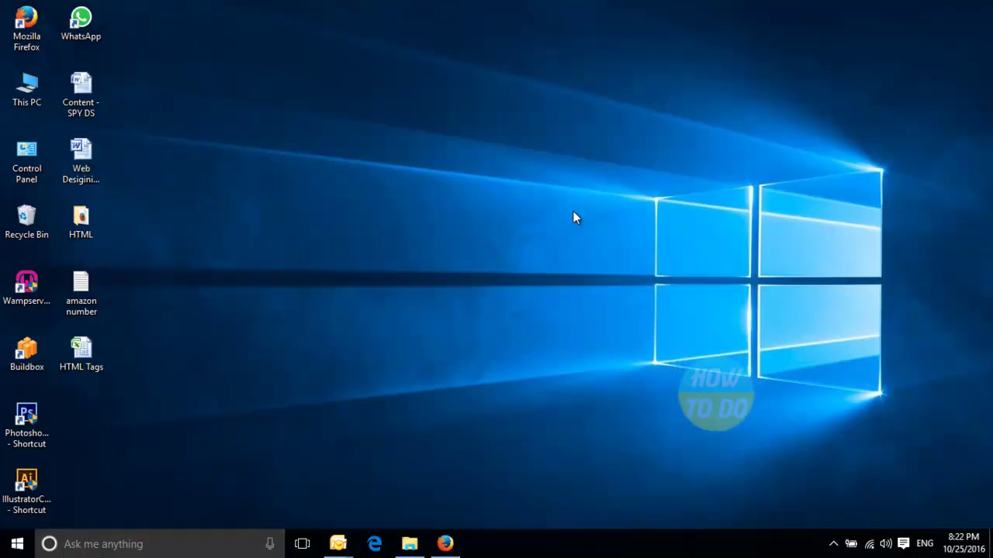
- Ask Cortana 'How is the weather today?' to get Hyderabad's 75°F partly cloudy forecast
click(270, 544)
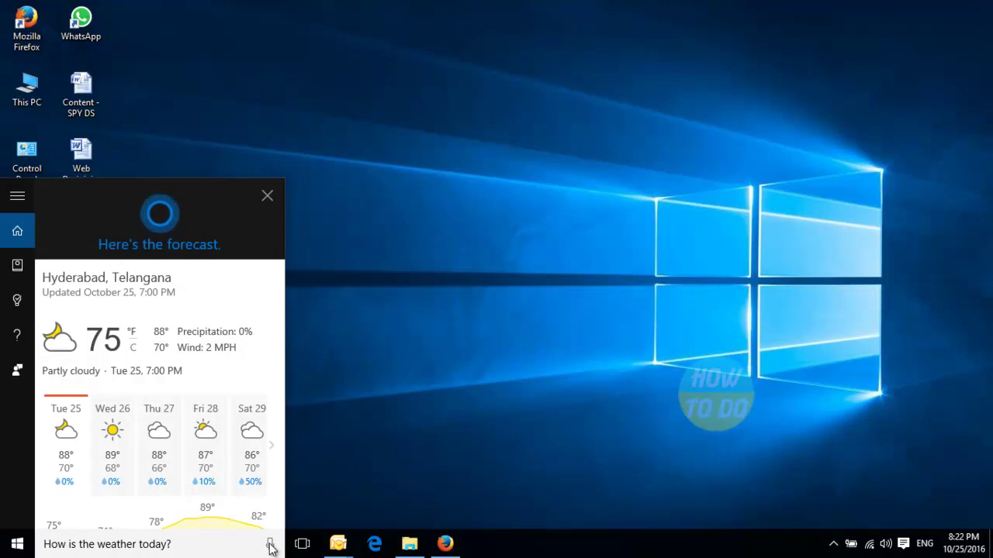
- Say 'open calculator' to launch Calculator in Standard mode, then start a 'headlines for today' query
click(269, 547)
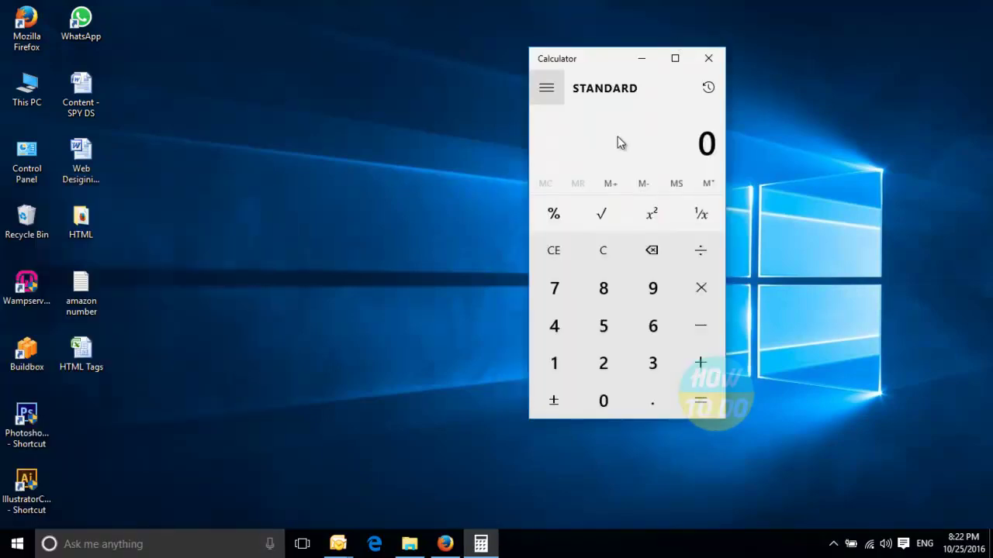
click(269, 545)
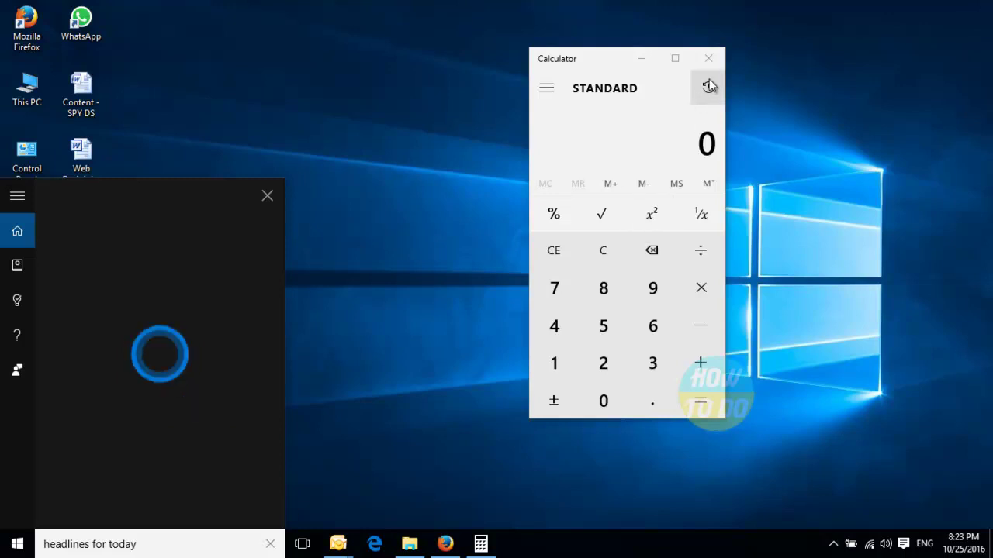
- Close Calculator, then ask Cortana 'What is the population in India?' to get 1.31 billion
click(708, 59)
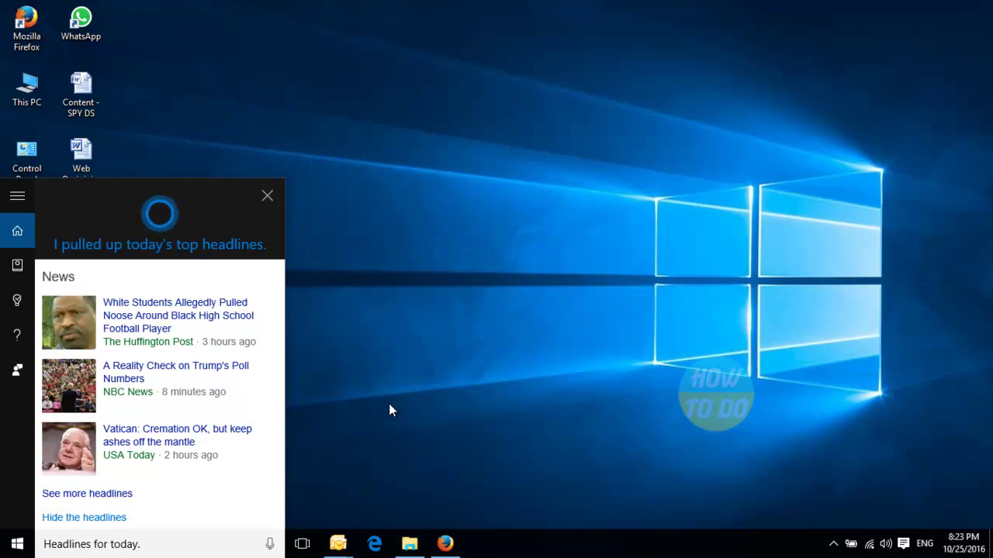
click(269, 545)
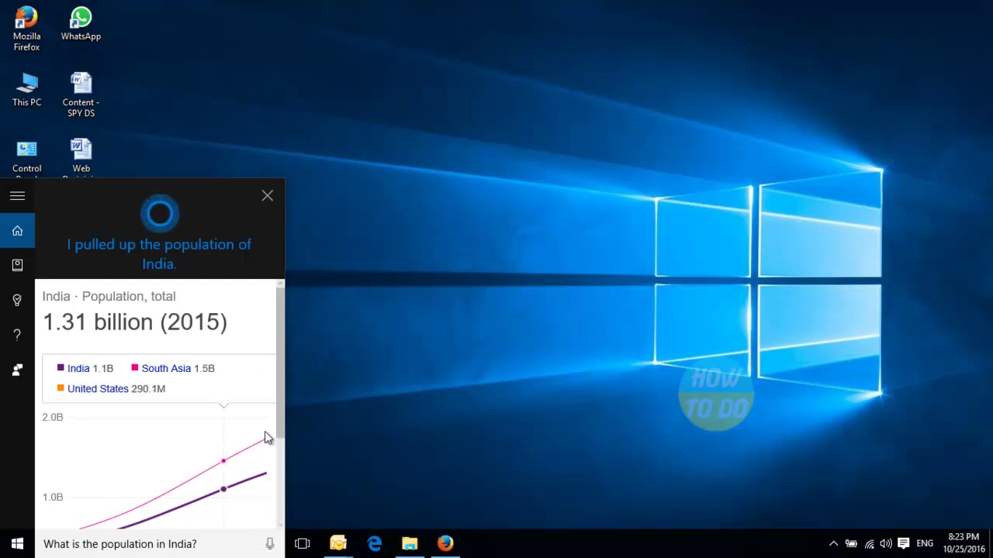
- Ask Cortana to send an email, then ask 'What is the meaning of the word love?'
click(276, 545)
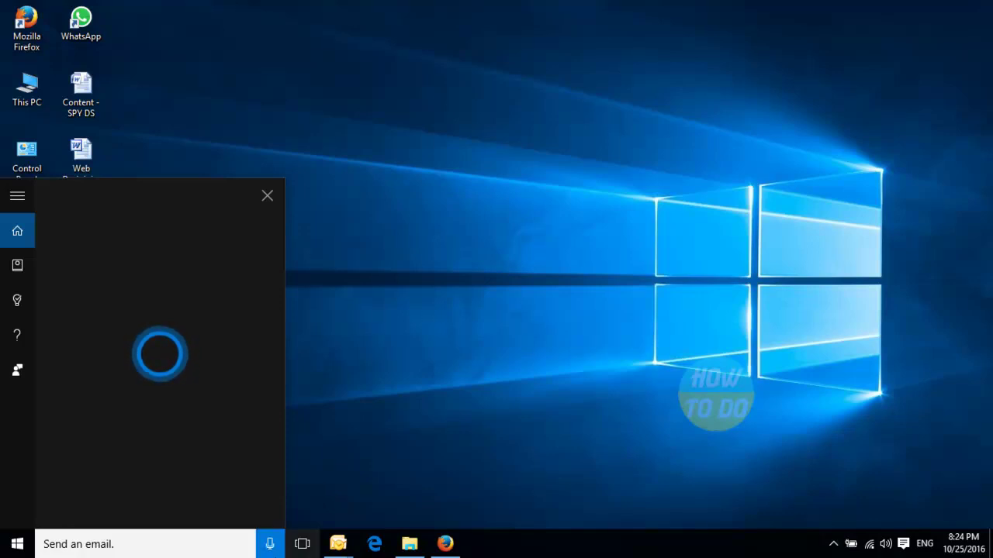
click(270, 544)
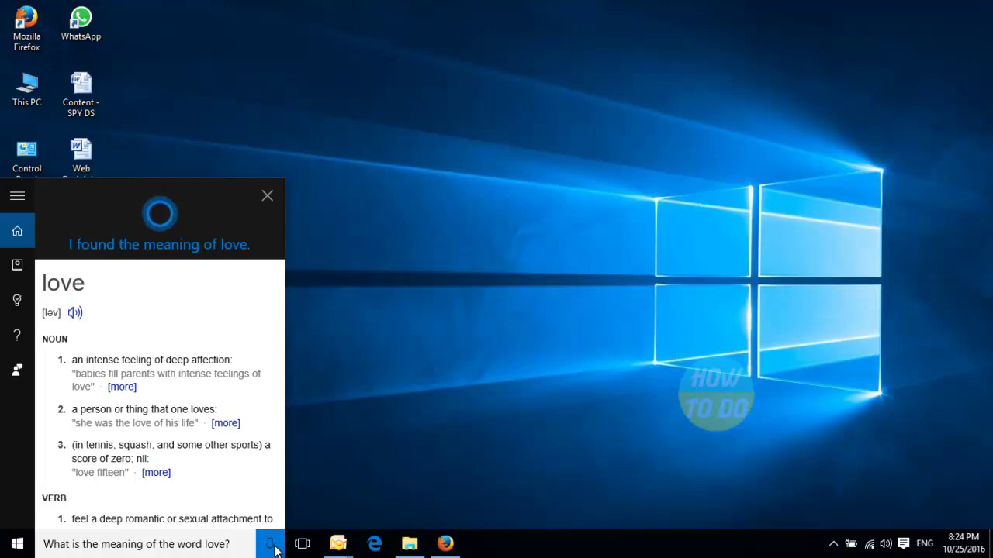
- Send 'Explain about us' to a Bing search via Cortana, then close the Edge results window
click(271, 547)
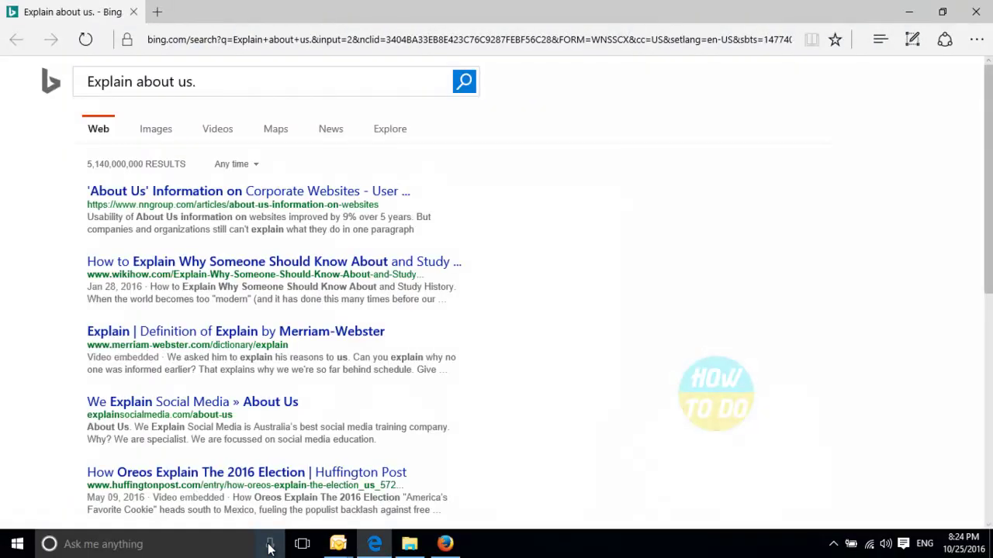
click(976, 14)
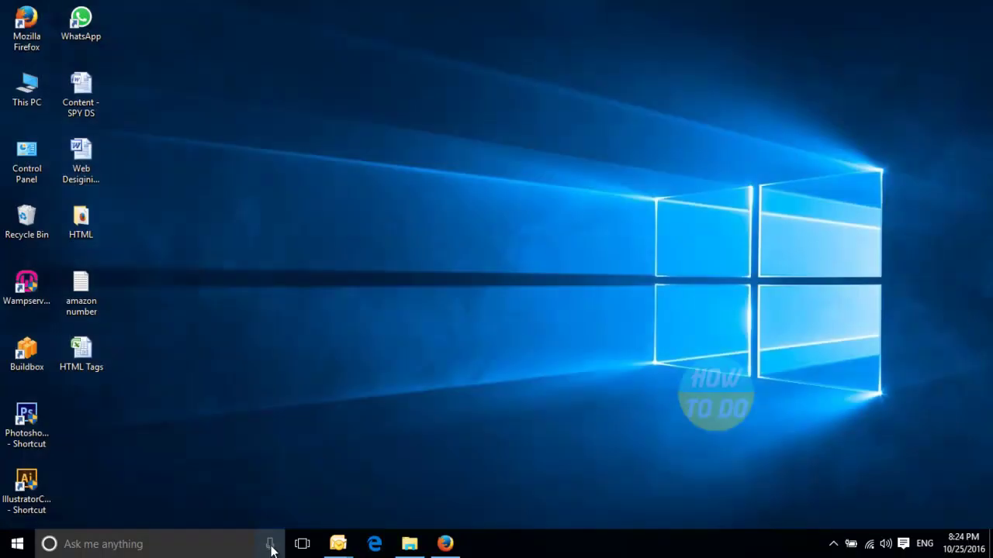
click(269, 545)
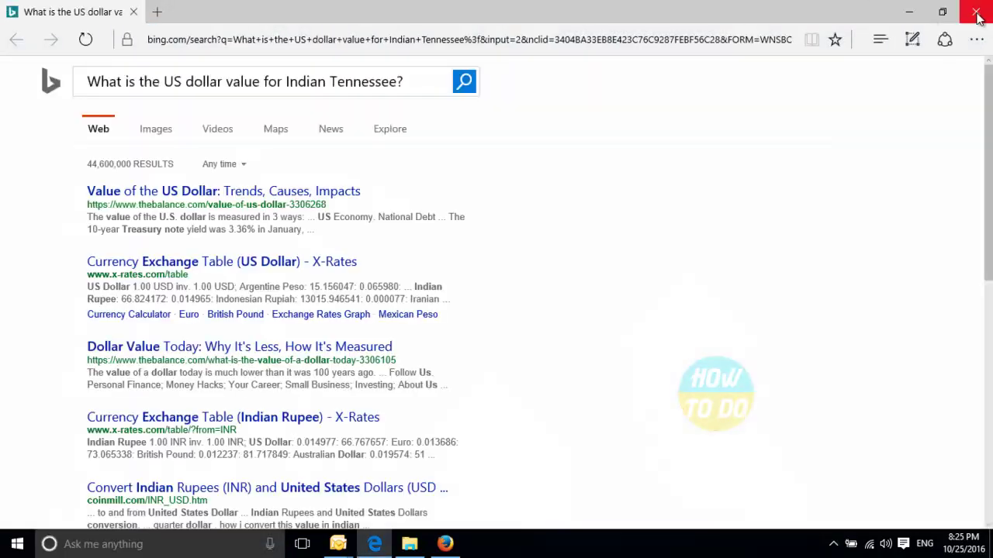
click(976, 17)
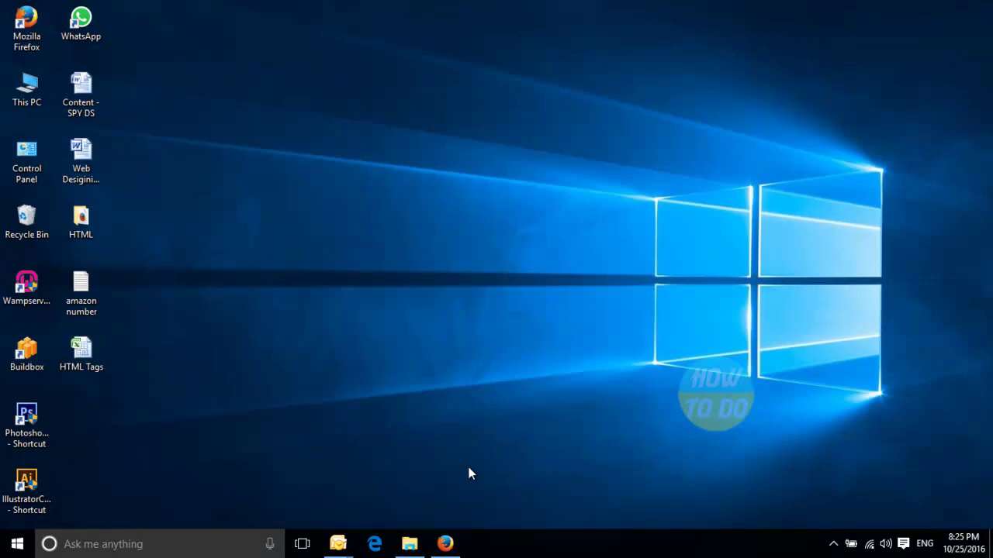
click(269, 545)
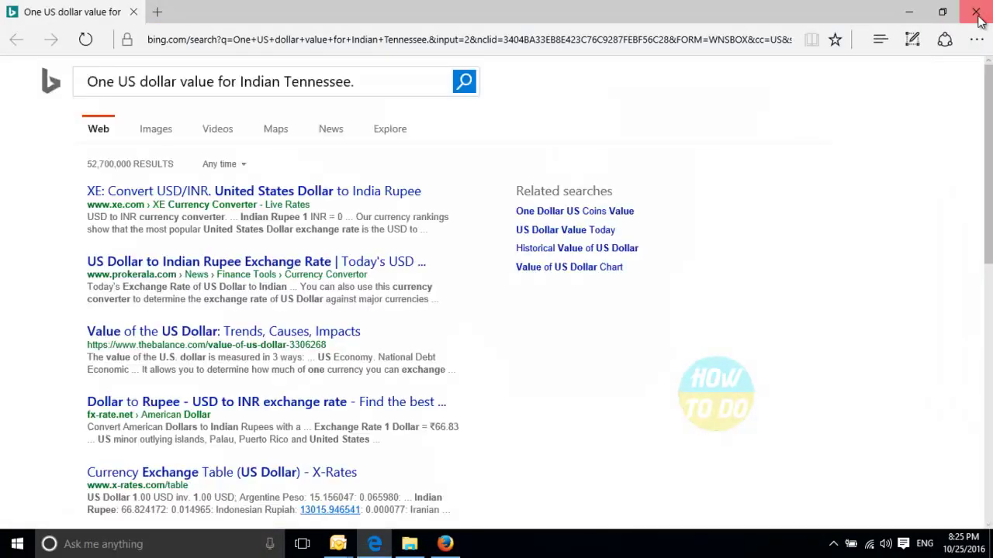
click(976, 14)
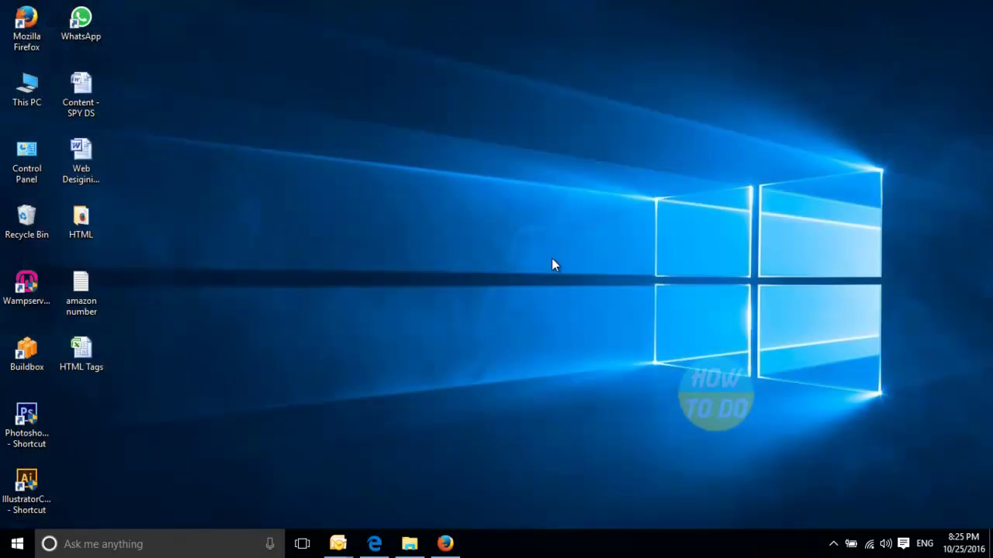
- Ask Cortana for US dollar (66.85) and Australian dollar (50.99) rates in Indian rupees
click(270, 545)
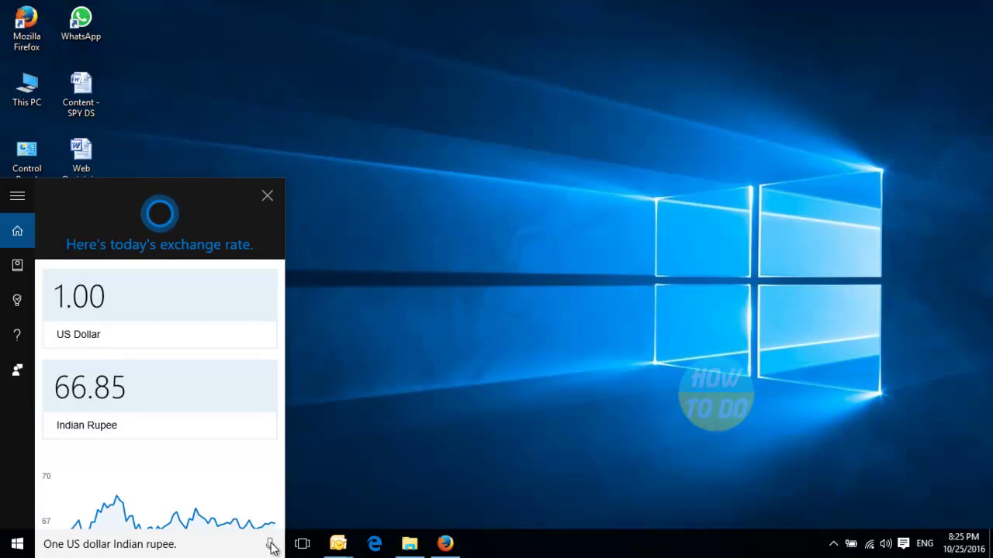
click(269, 545)
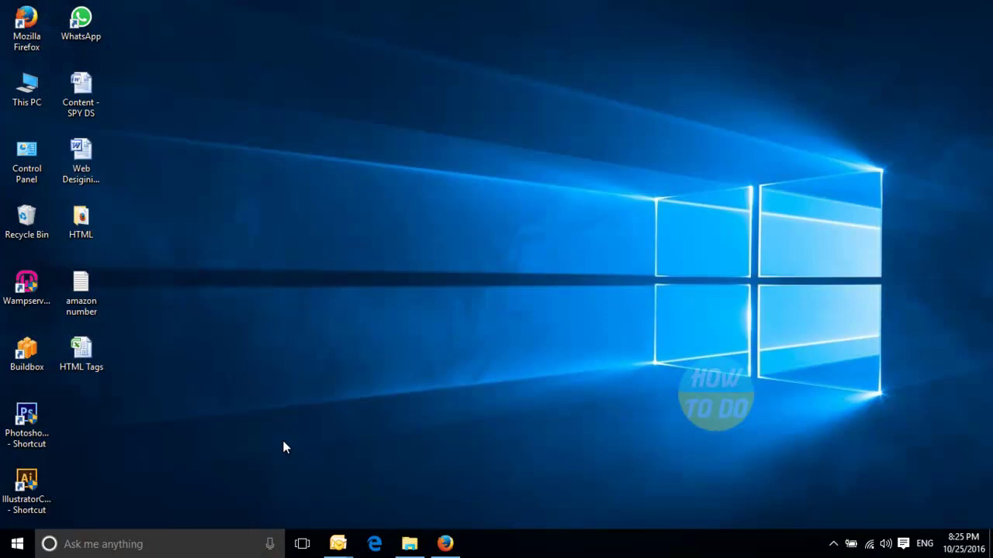
click(276, 543)
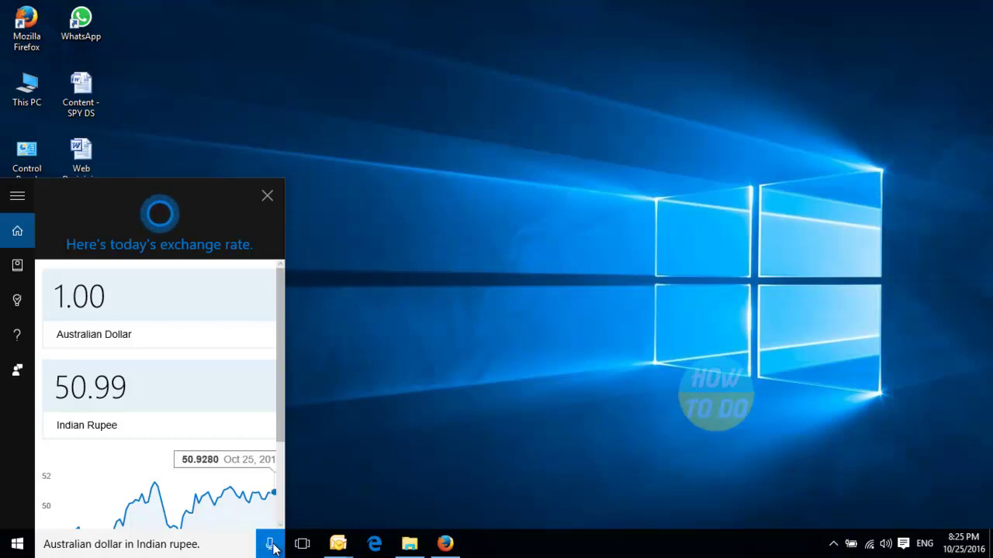
- Open and close Groove Music by voice, then ask to open Windows Firewall with Advanced Security
click(271, 546)
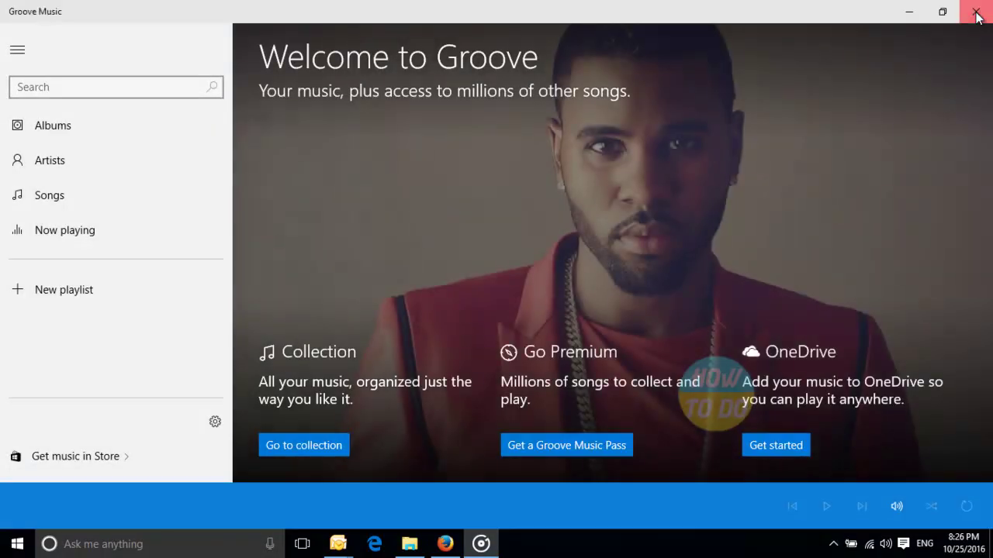
click(975, 11)
click(267, 547)
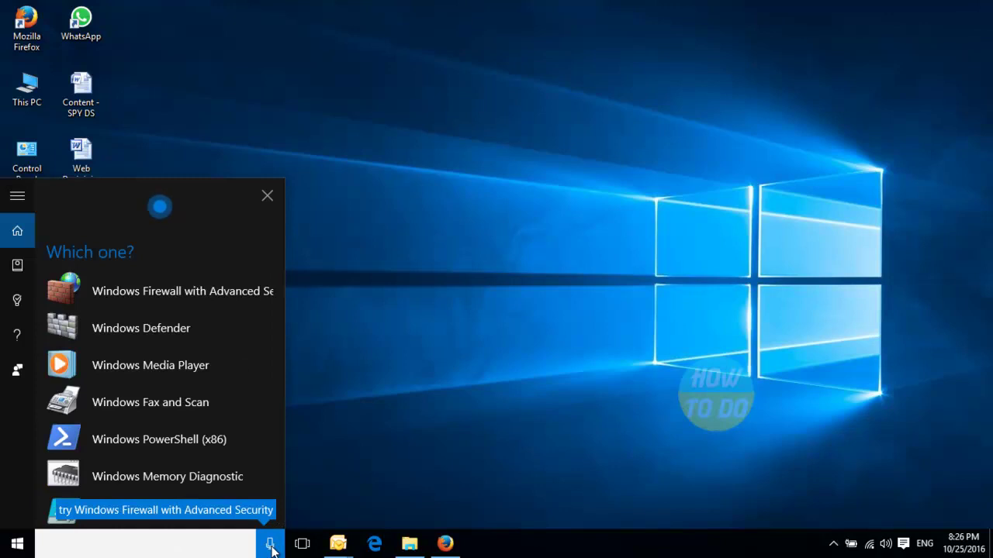
- Dismiss the 'Which one?' list, say 'Open videos', then ask the time: 8:26 PM Hyderabad
click(263, 197)
click(271, 544)
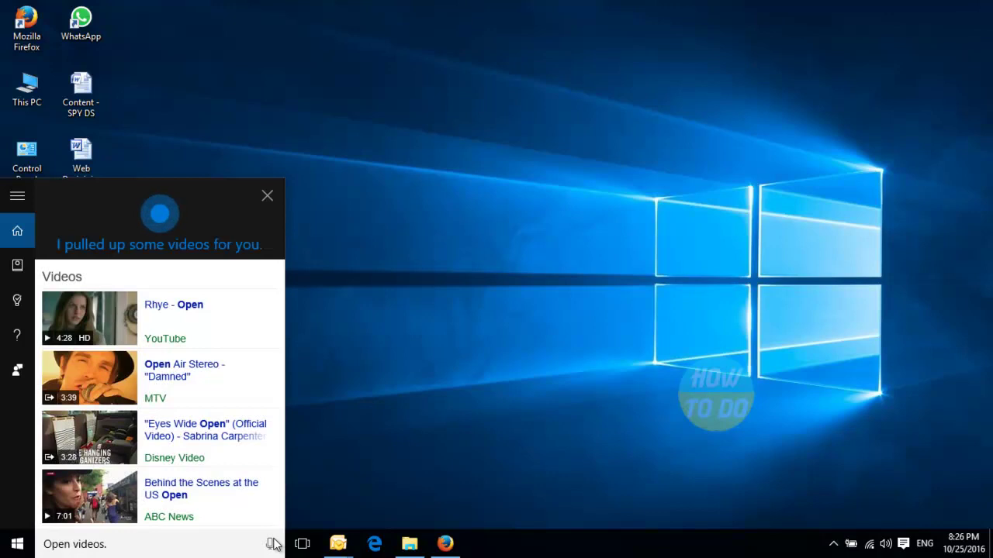
click(270, 546)
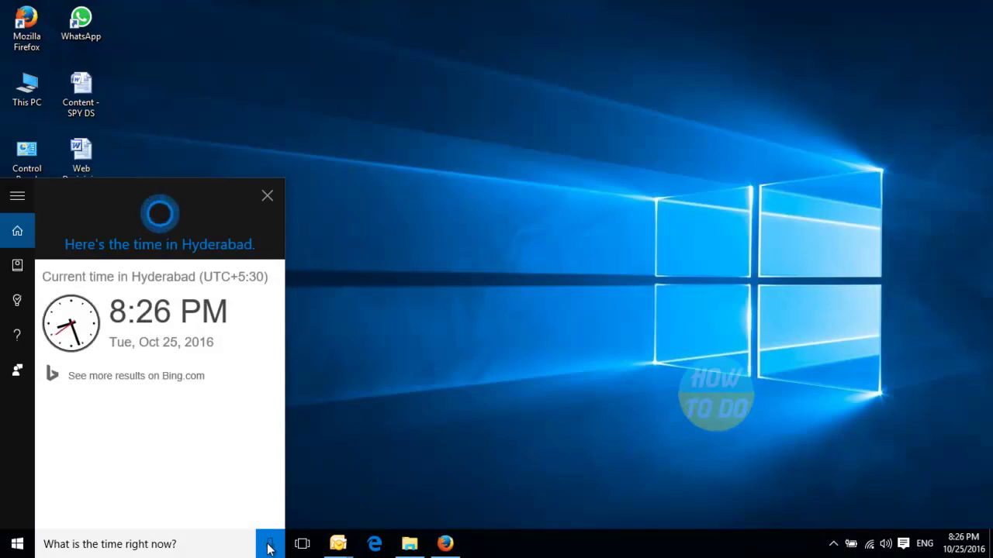
- Ask Cortana 'Where am I?' by voice to see your location, Hyderabad, on a map
click(270, 545)
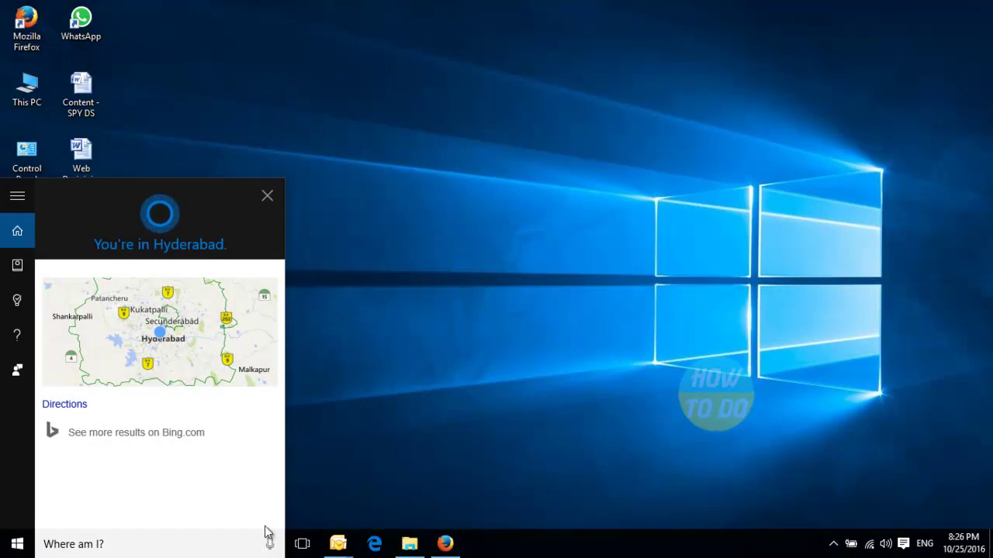
- Say 'Thank you' to Cortana and get the reply 'My pleasure.'
click(269, 546)
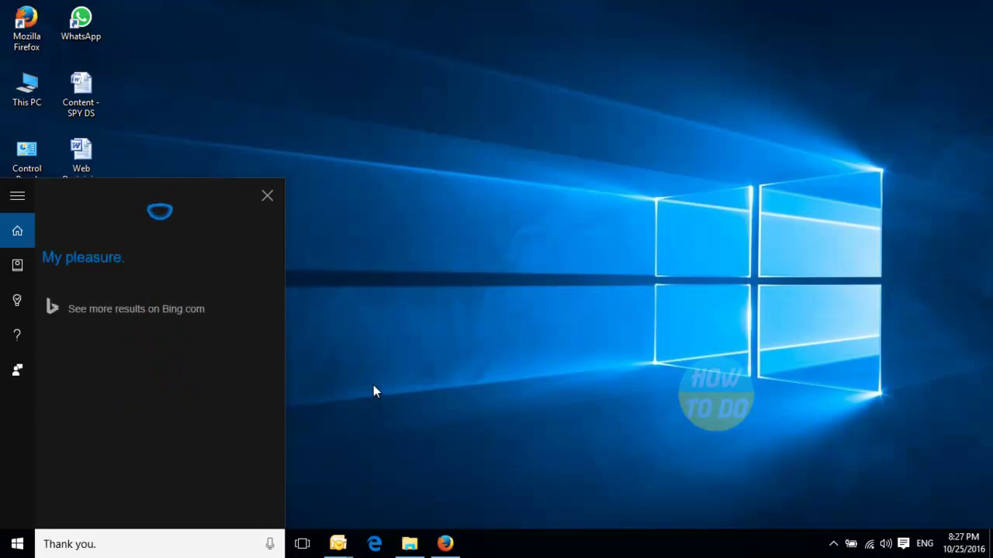
- Close the Cortana panel, leaving the plain desktop with the empty search box
click(262, 196)
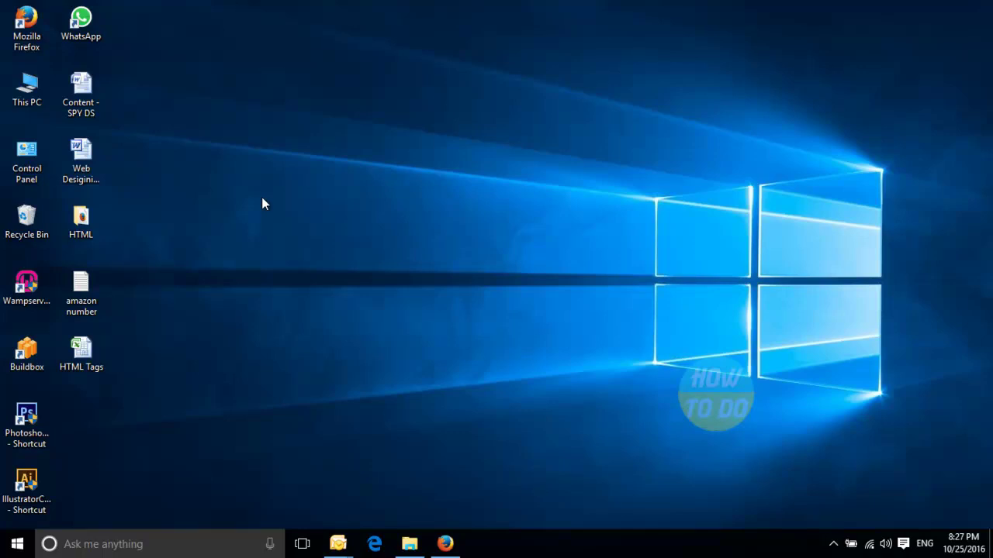